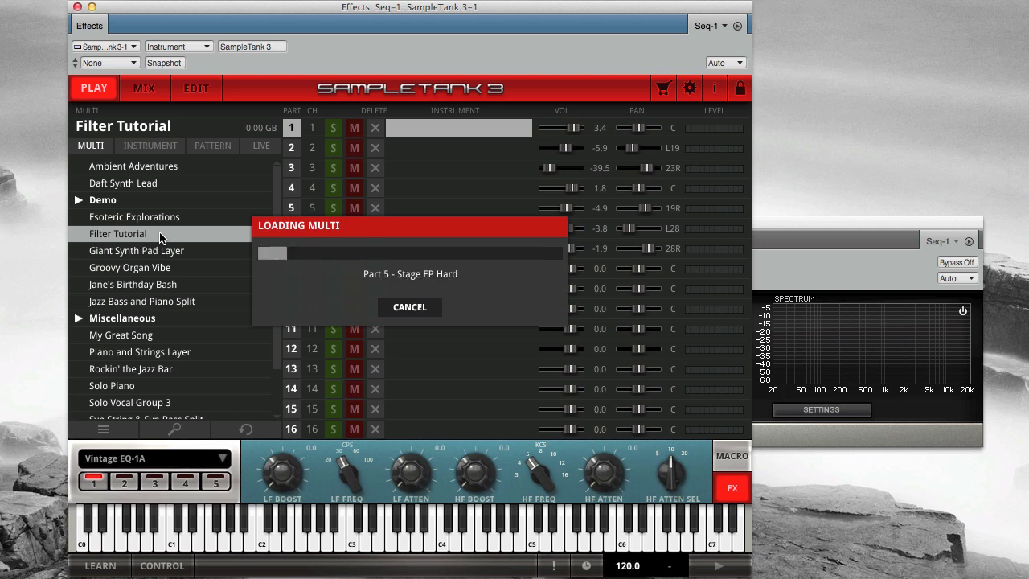
Show the part's Edit page and set the filter type to M Ladder Low Pass.
left_click(216, 86)
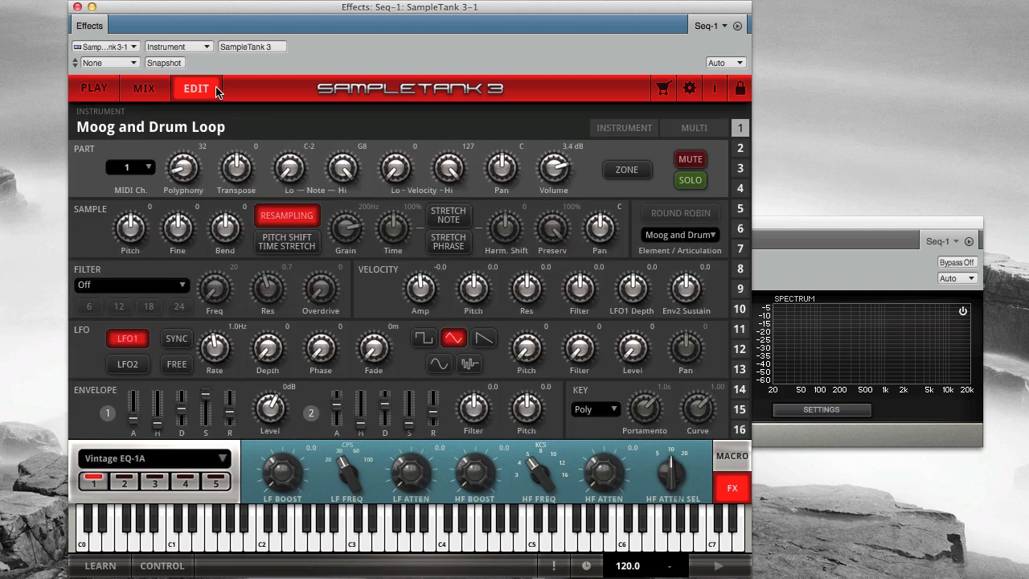
left_click(184, 287)
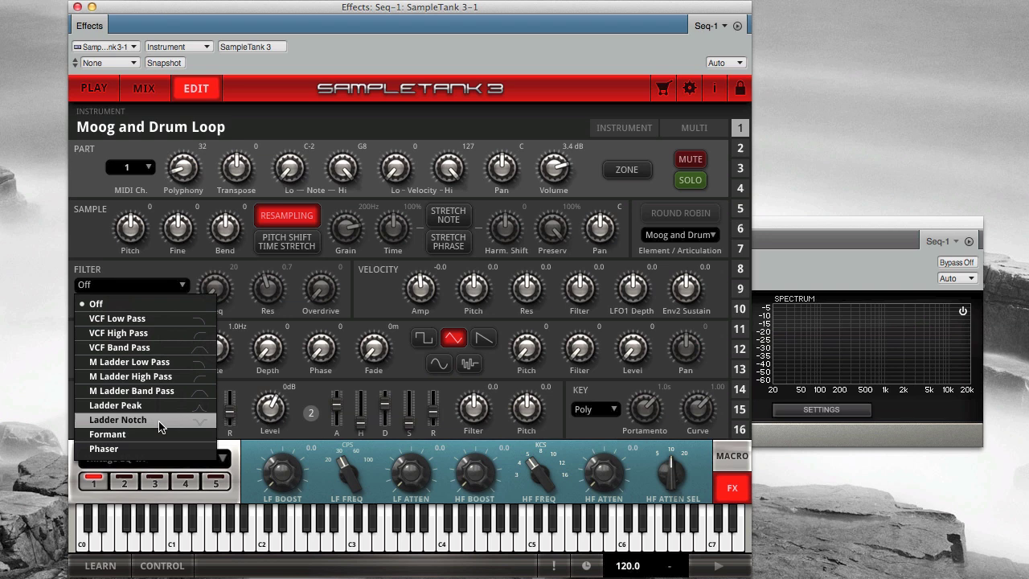
left_click(177, 363)
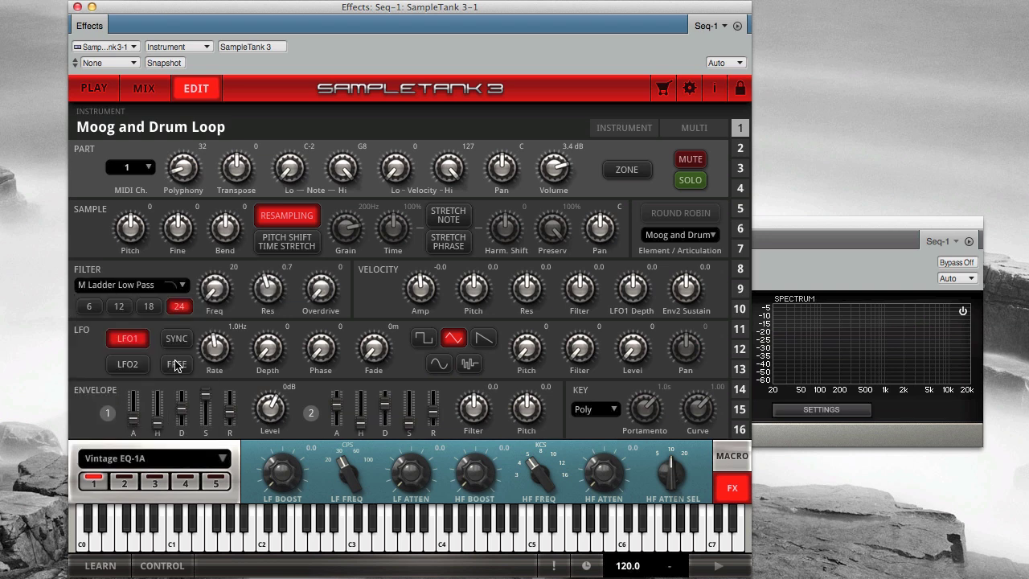
Compare the M Ladder Low Pass slopes 18, 12 and 6, settling back on 12.
left_click(156, 311)
left_click(123, 309)
left_click(95, 312)
left_click(125, 310)
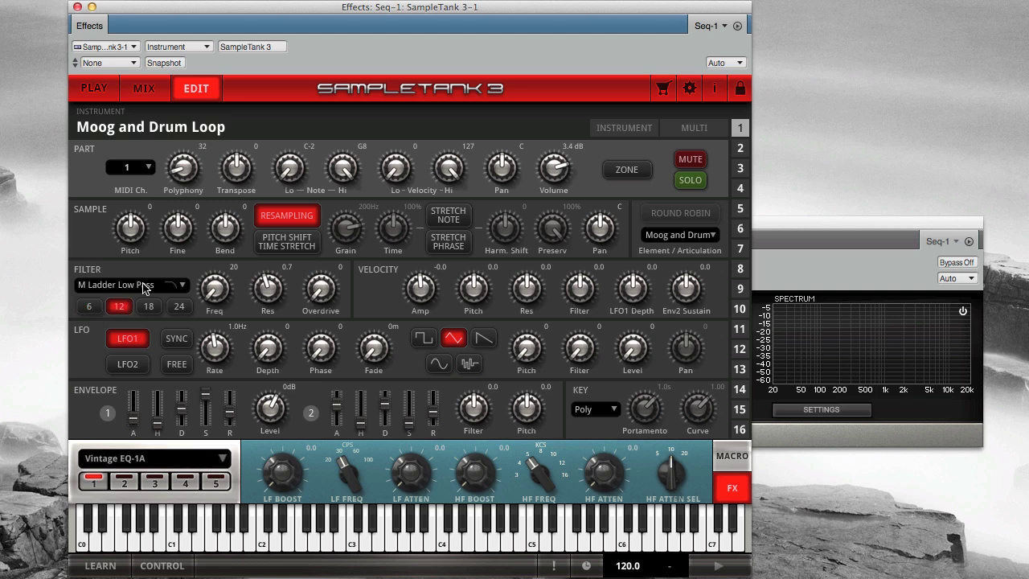
left_click(142, 286)
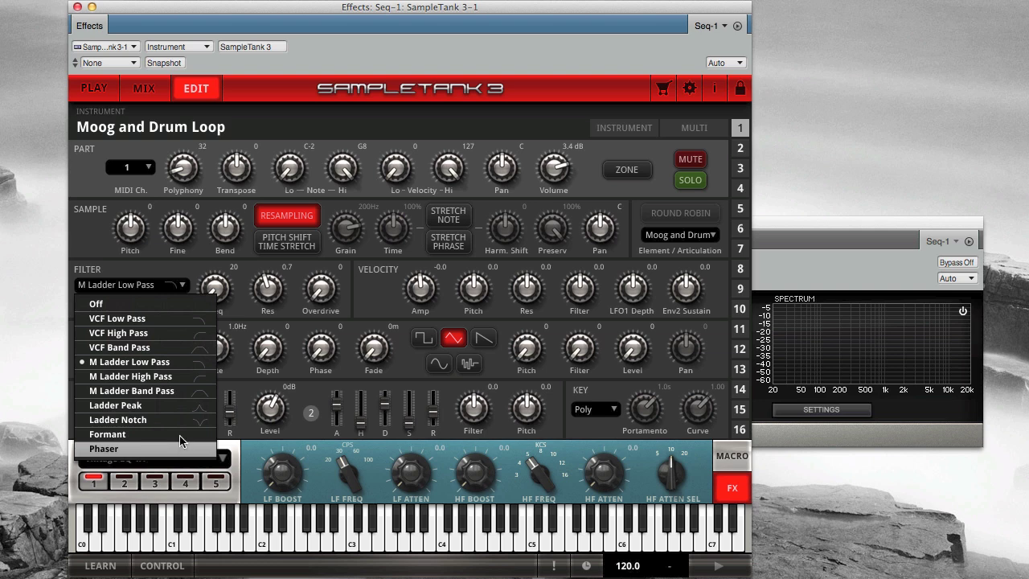
Audition the VCF Low Pass, then VCF High Pass, then VCF Band Pass filter types.
left_click(170, 319)
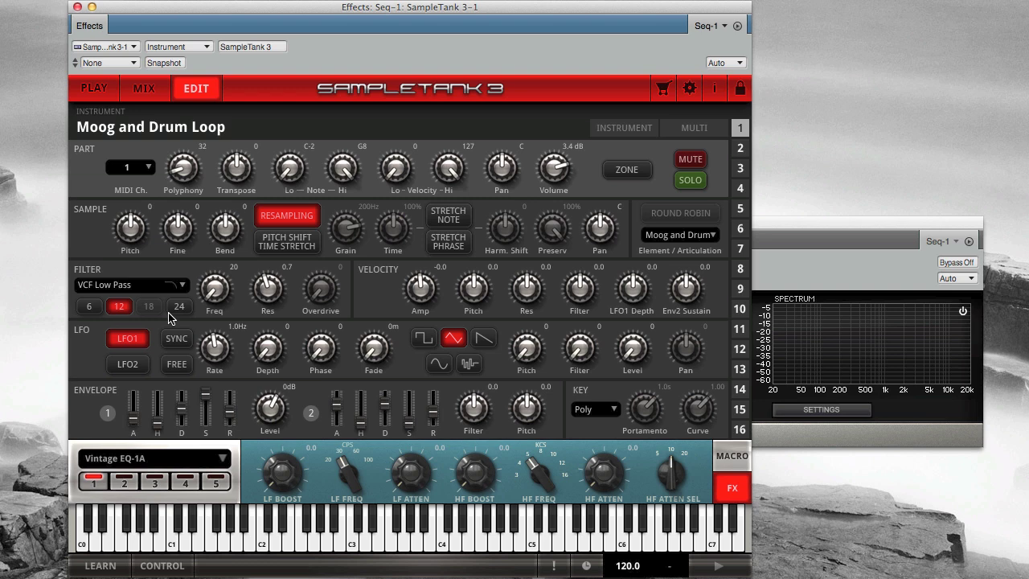
mouse_move(169, 316)
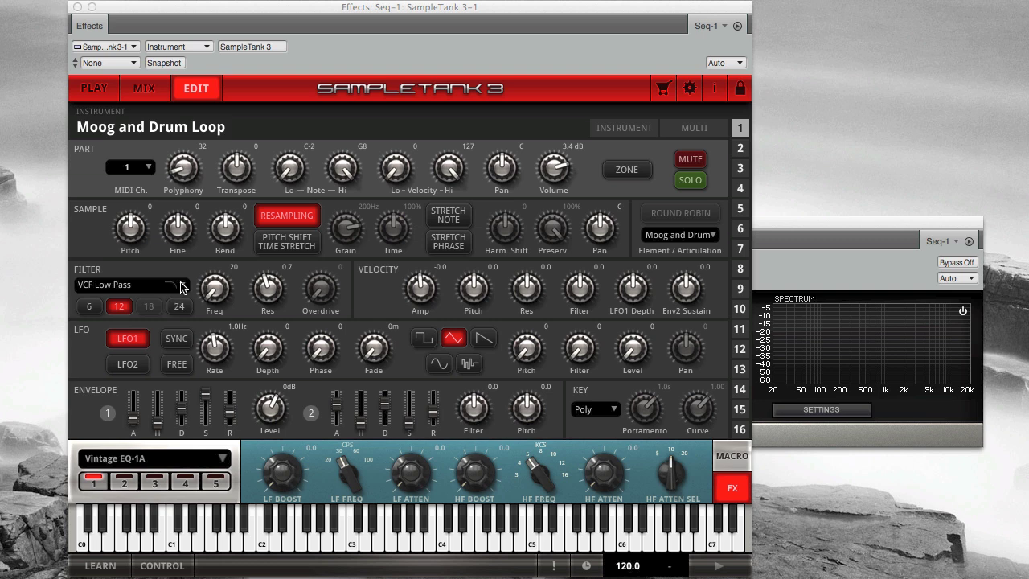
left_click(181, 288)
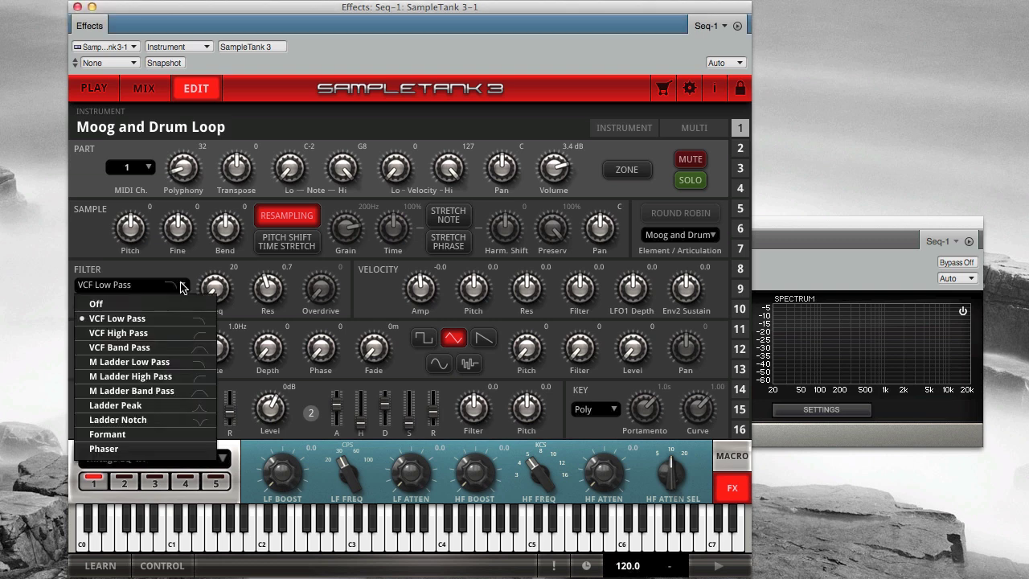
left_click(152, 336)
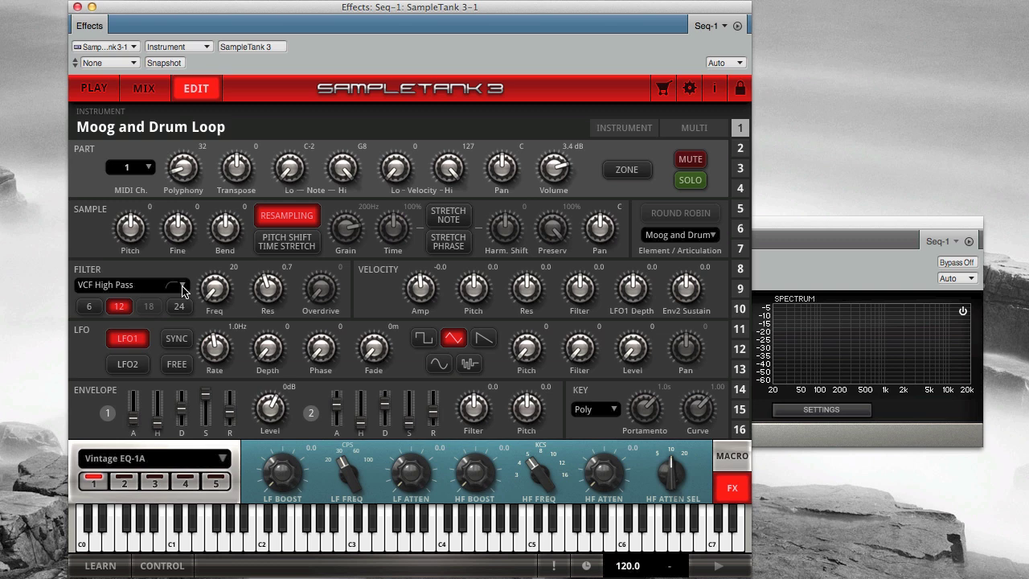
left_click(183, 285)
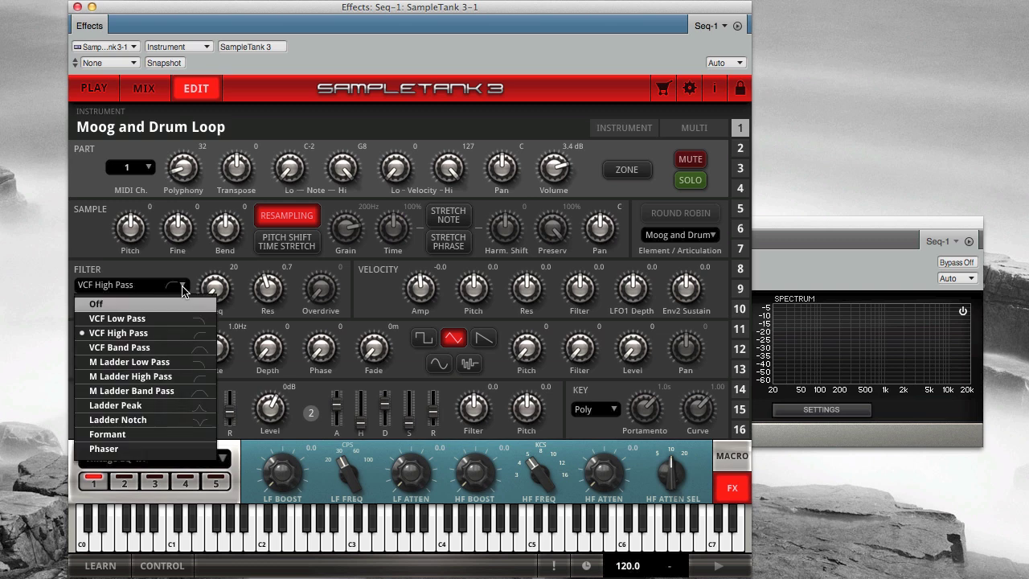
left_click(163, 348)
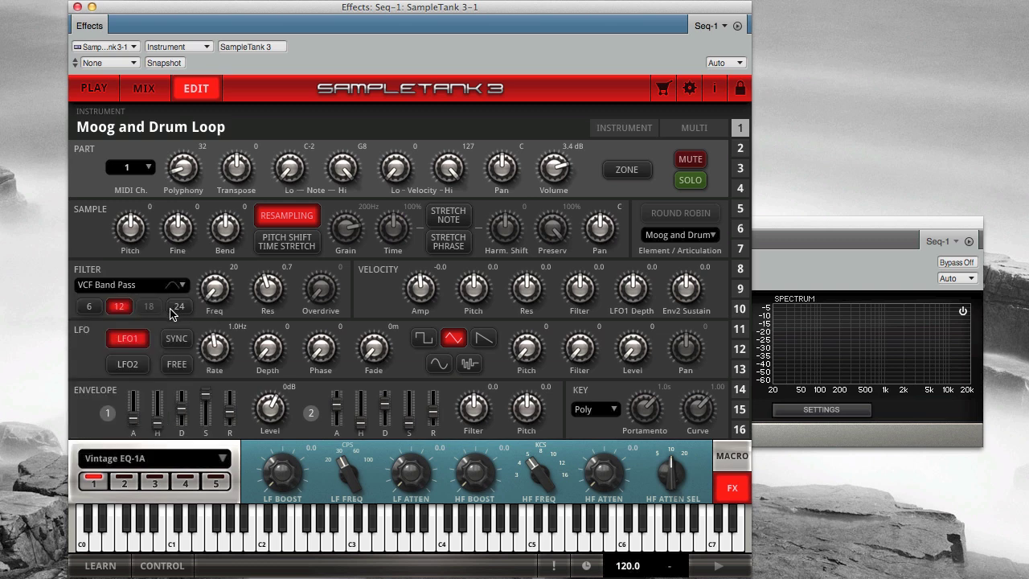
mouse_move(171, 313)
Return the filter to M Ladder Low Pass and try its 6 and 12 slopes.
left_click(184, 287)
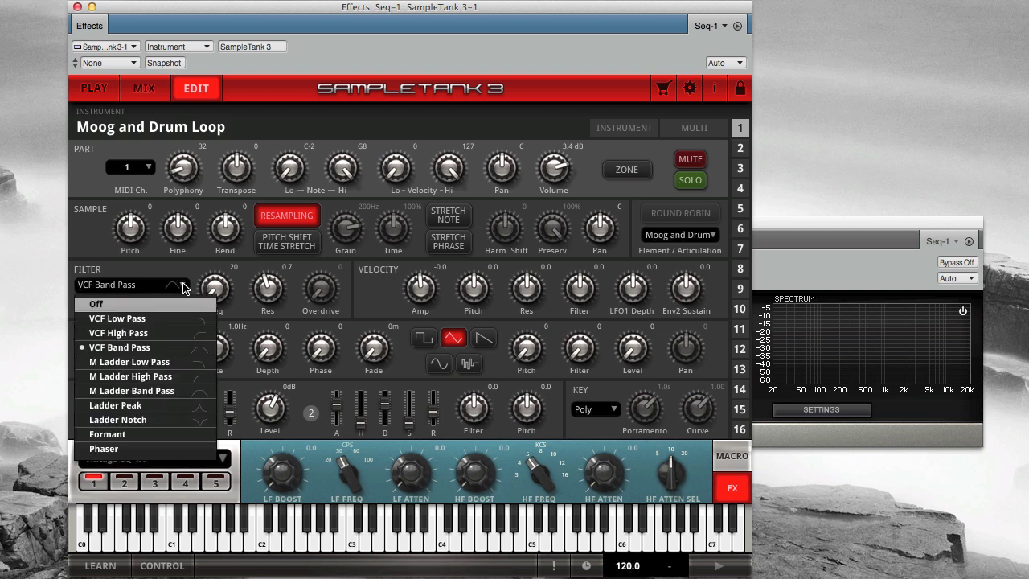
left_click(152, 362)
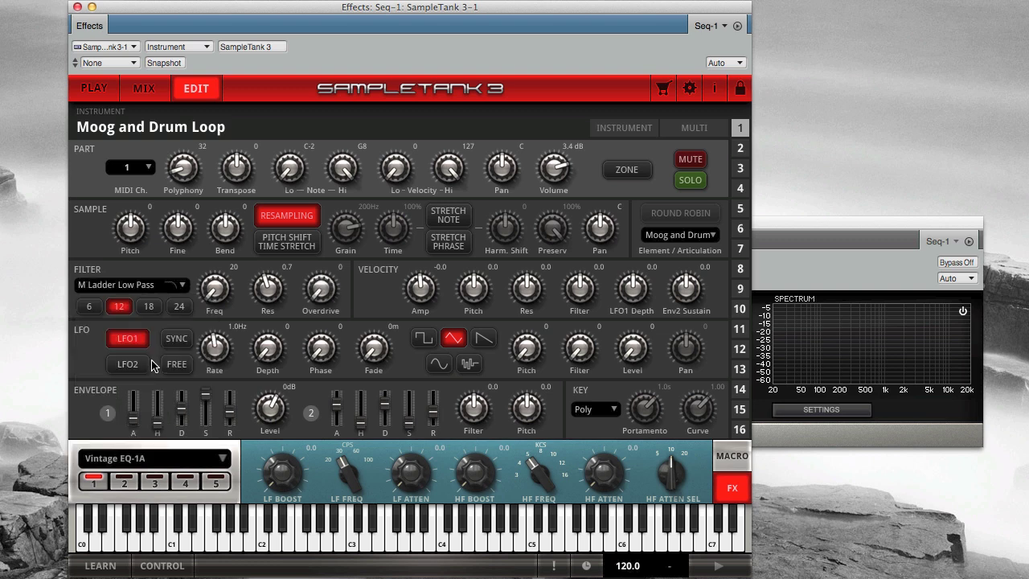
left_click(100, 311)
left_click(119, 306)
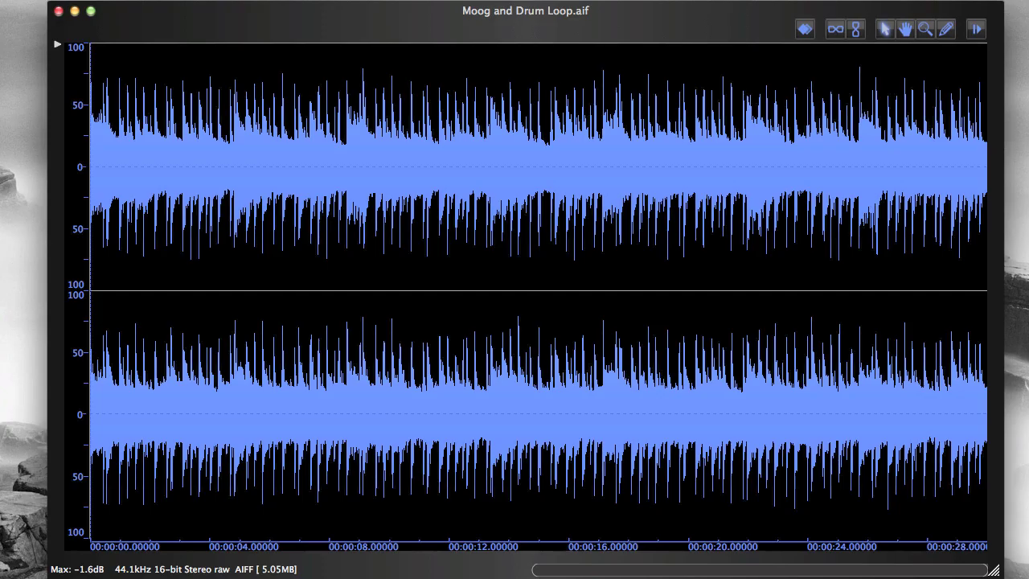
Start playback of the Moog and Drum Loop with the spacebar.
key("space")
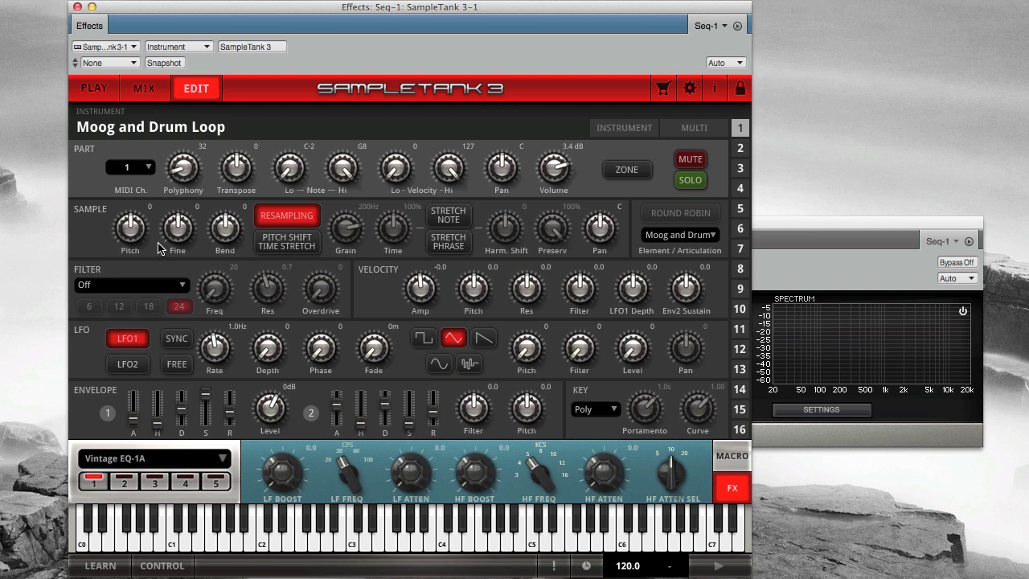
Switch to VCF Low Pass, raise resonance to 7.9 and set part volume to -1.7 dB.
left_click(183, 285)
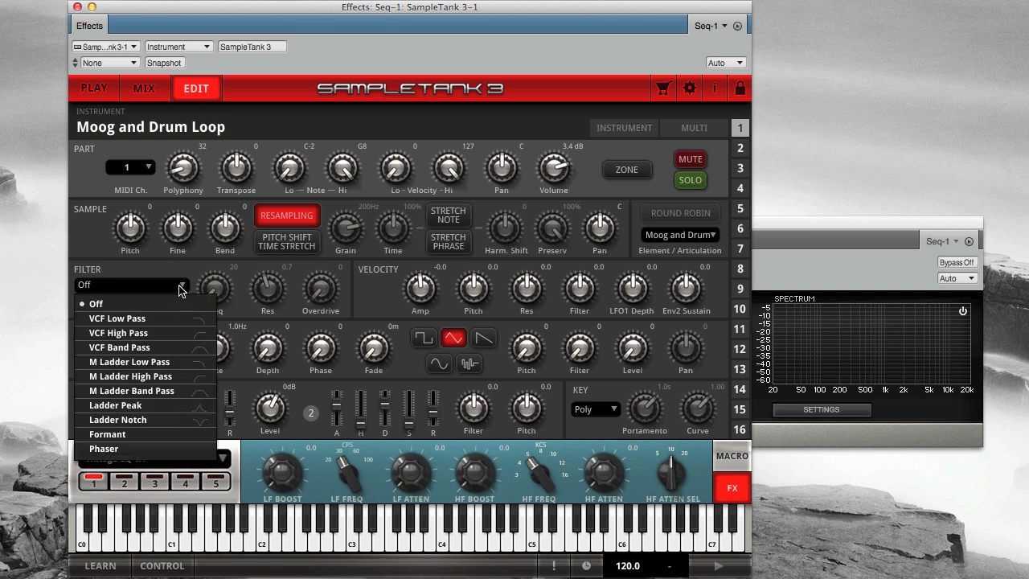
left_click(172, 318)
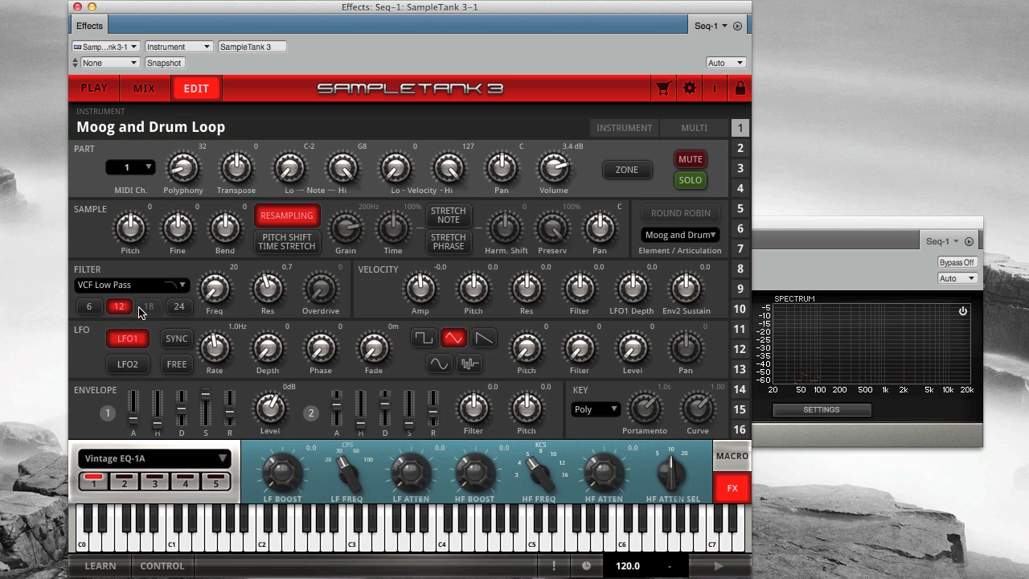
left_click_drag(262, 288, 264, 278)
scroll(544, 176, "down", 3)
scroll(259, 287, "up", 5)
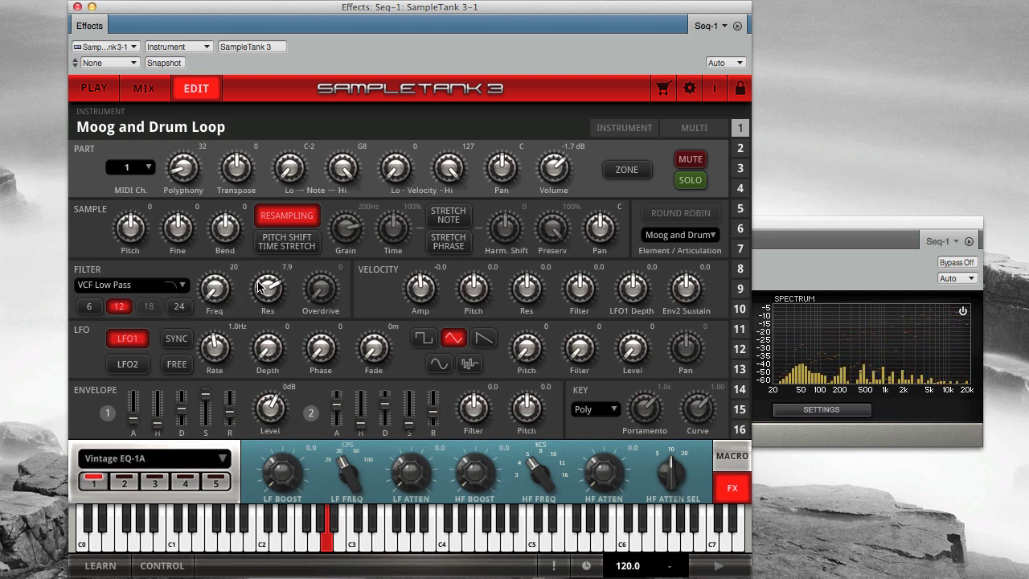
Try the 24 slope, lower resonance to 4.0, then settle on the 6 slope.
left_click(179, 306)
left_click_drag(274, 291, 273, 299)
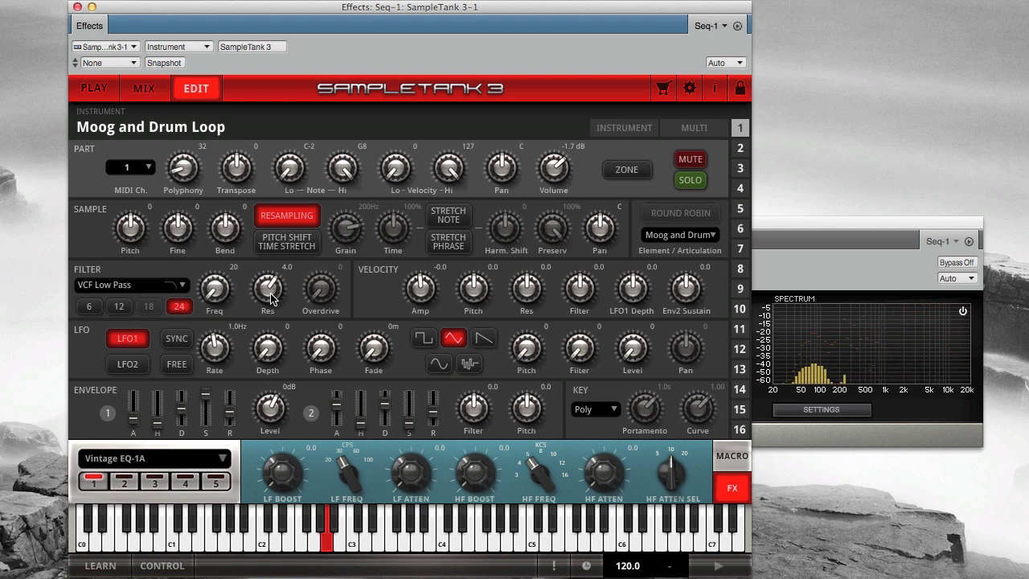
left_click(98, 310)
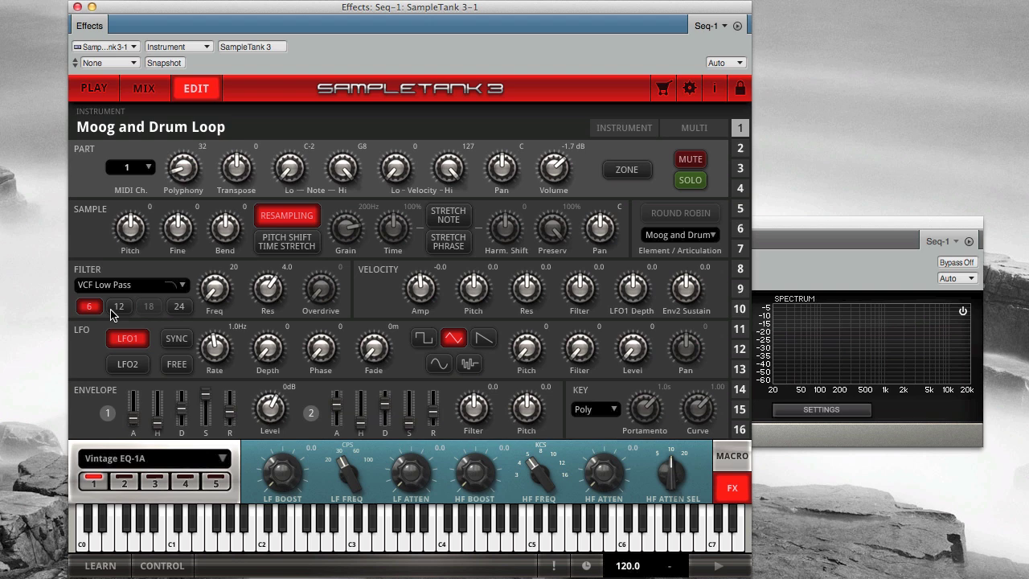
Choose VCF High Pass as the filter type and give it the 24 slope.
left_click(181, 286)
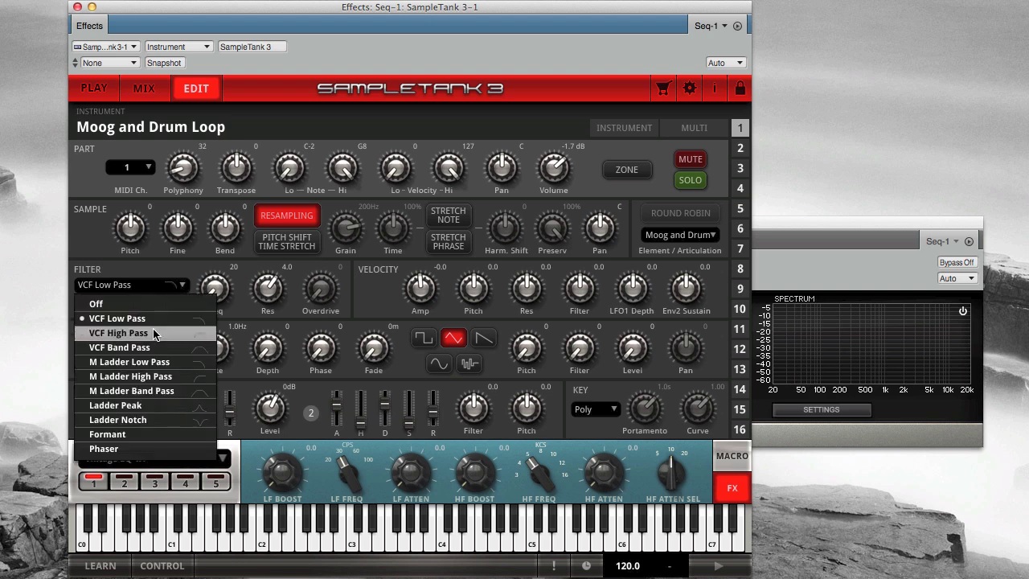
left_click(119, 333)
left_click(129, 311)
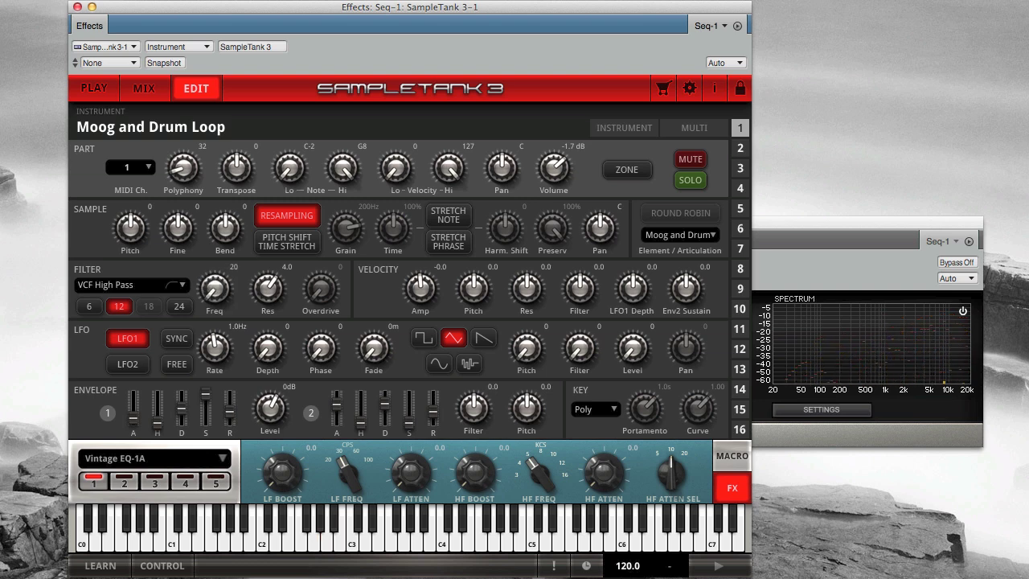
left_click(178, 306)
Choose VCF Band Pass at slope 12, and bring part volume from 6.1 to -0.9 dB.
left_click(190, 291)
left_click(167, 353)
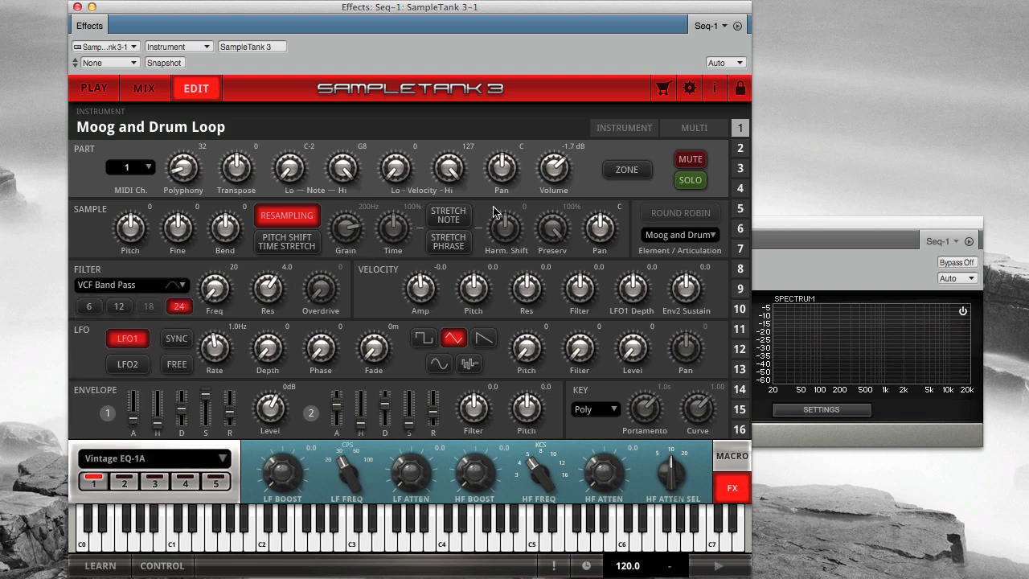
left_click_drag(544, 177, 541, 168)
left_click(119, 306)
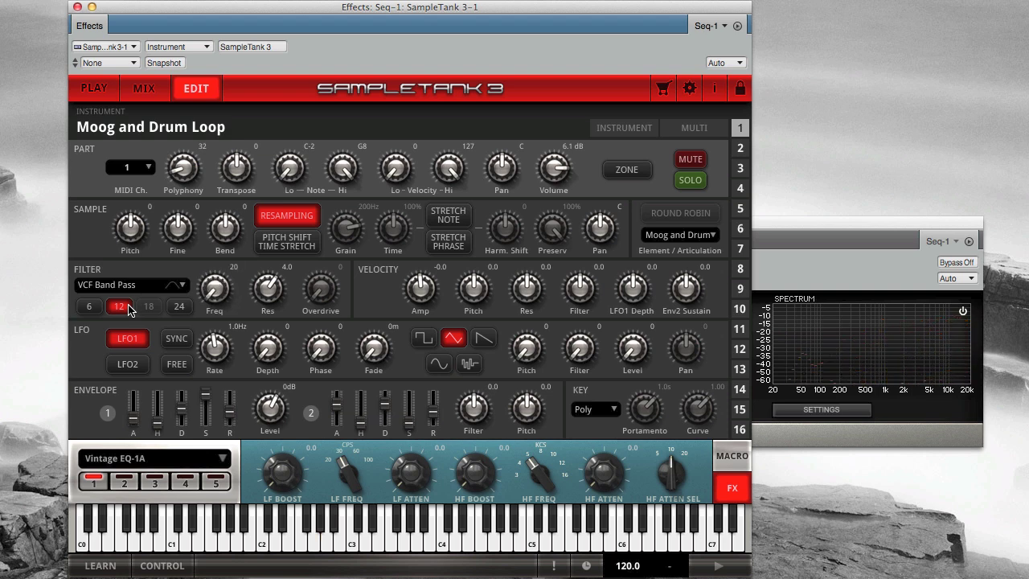
scroll(551, 180, "down", 7)
Audition M Ladder Low Pass at slopes 18, 12 and 6, then switch to M Ladder High Pass.
left_click(184, 287)
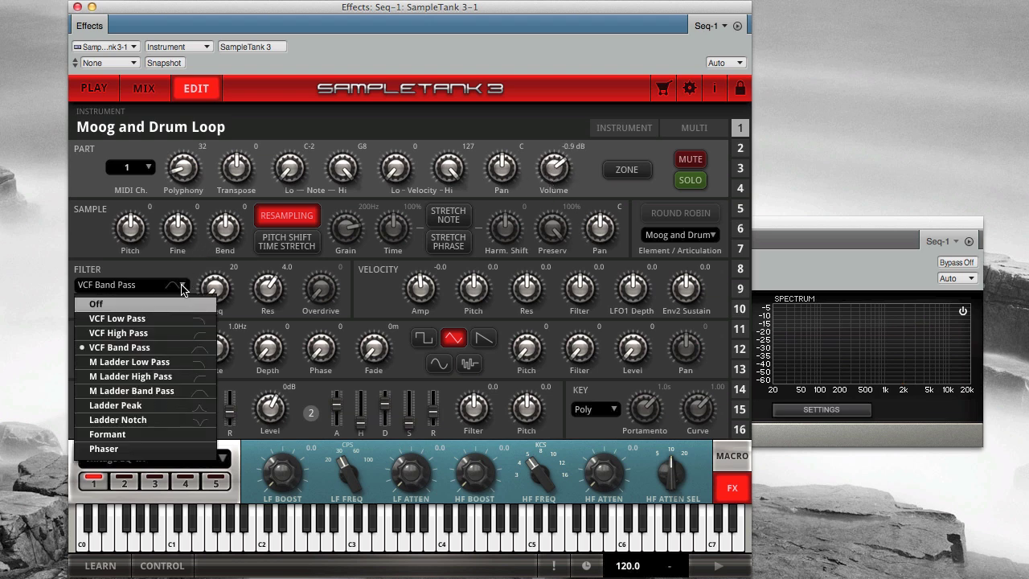
left_click(164, 362)
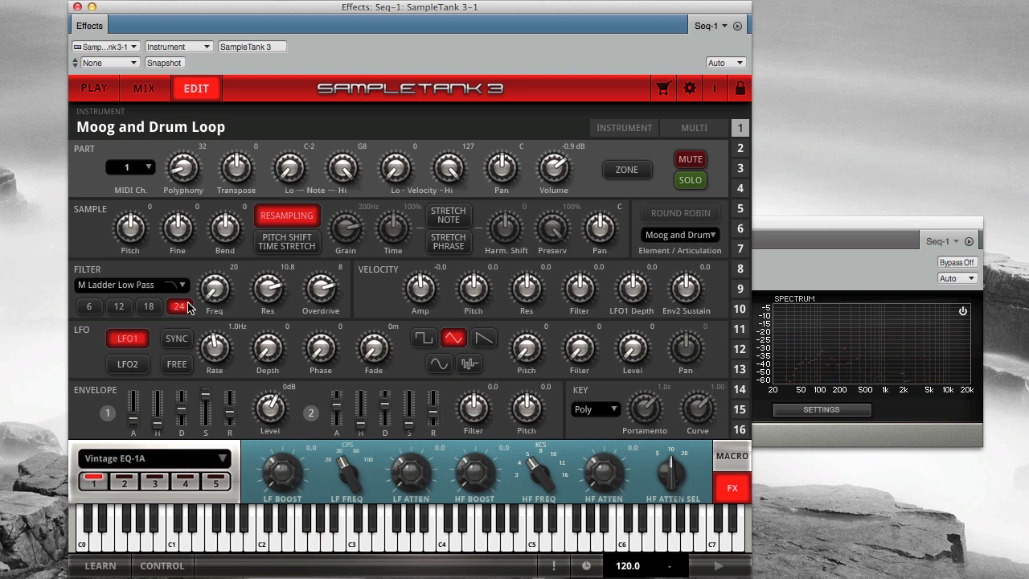
left_click(155, 305)
left_click(128, 307)
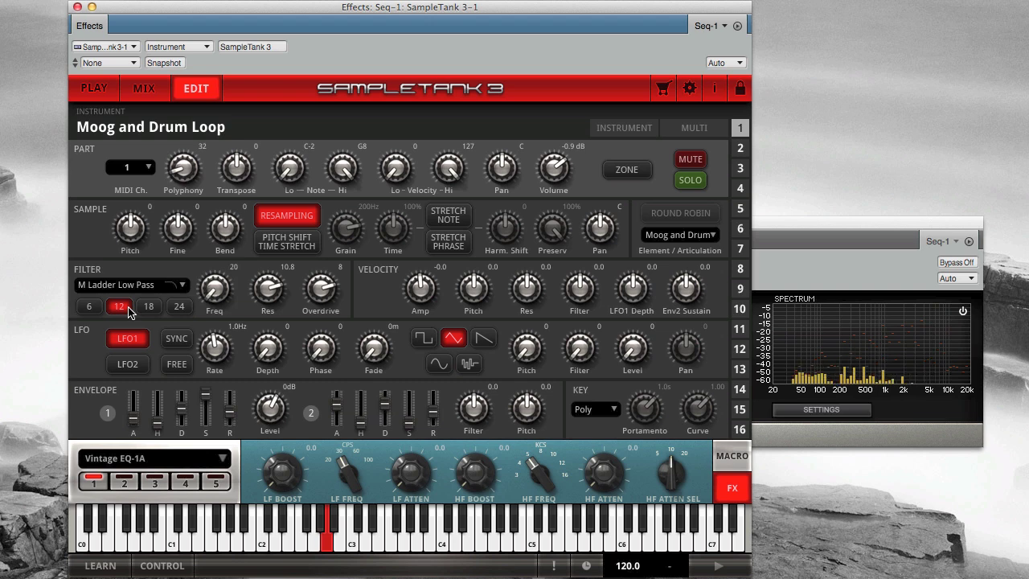
left_click(98, 307)
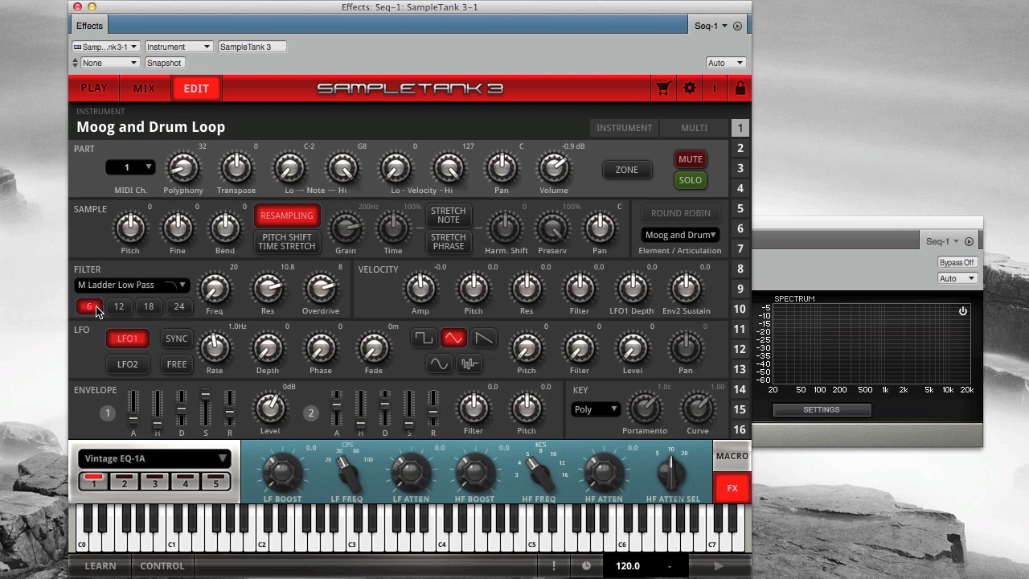
left_click(181, 286)
left_click(169, 377)
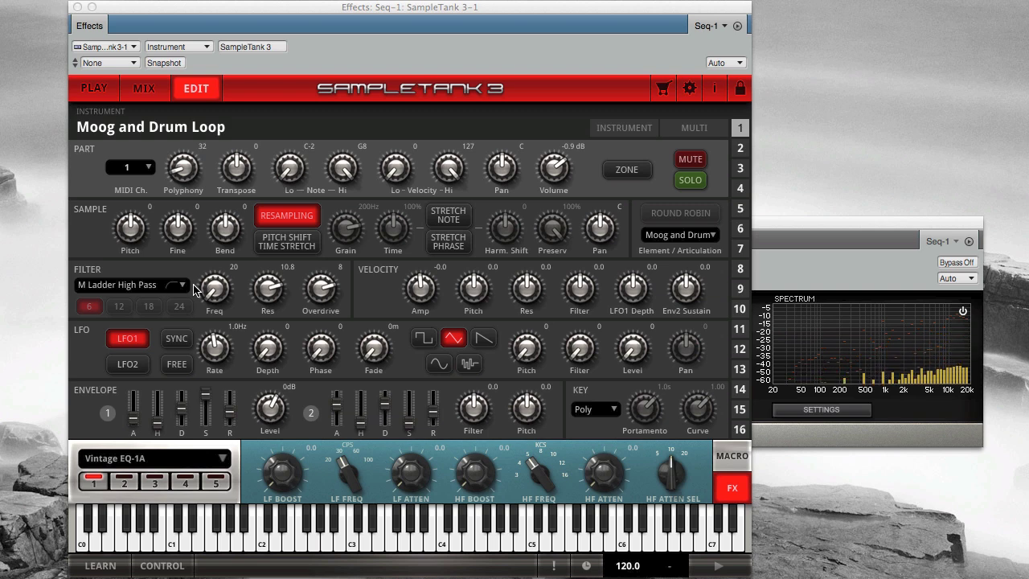
Choose M Ladder Band Pass and try it at the 18 and 12 slopes.
left_click(185, 288)
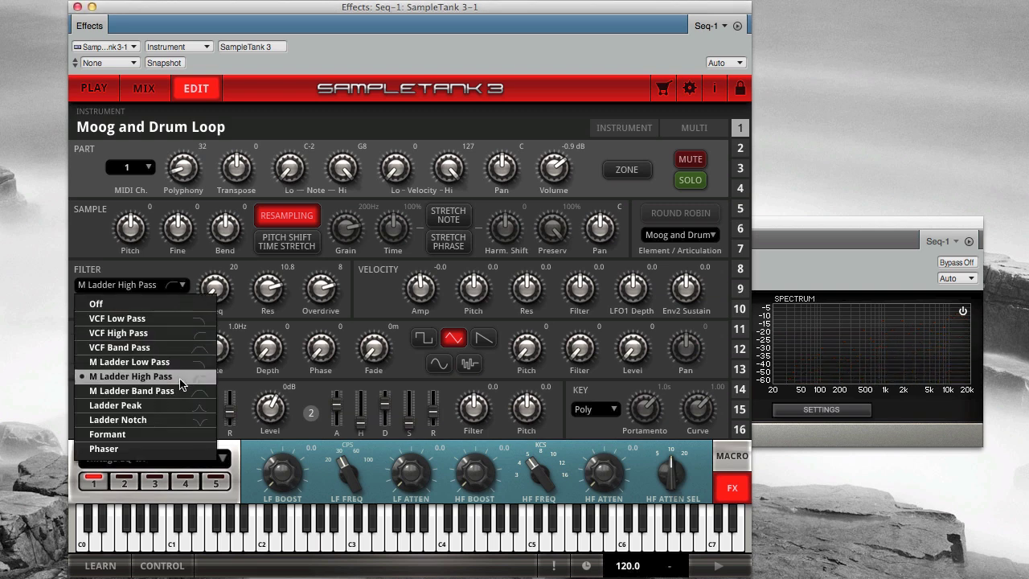
left_click(178, 392)
left_click(161, 309)
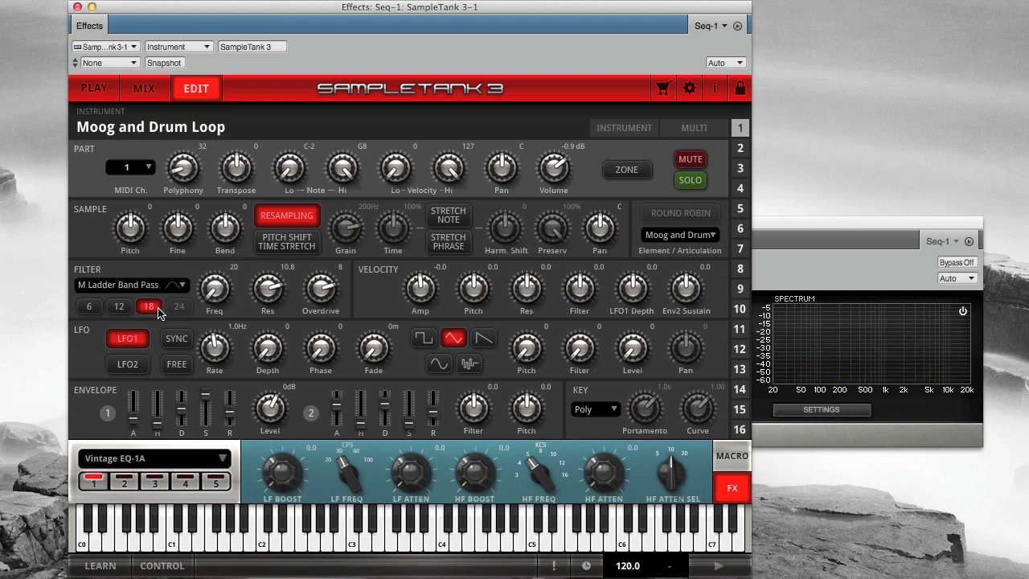
left_click(128, 311)
left_click(175, 287)
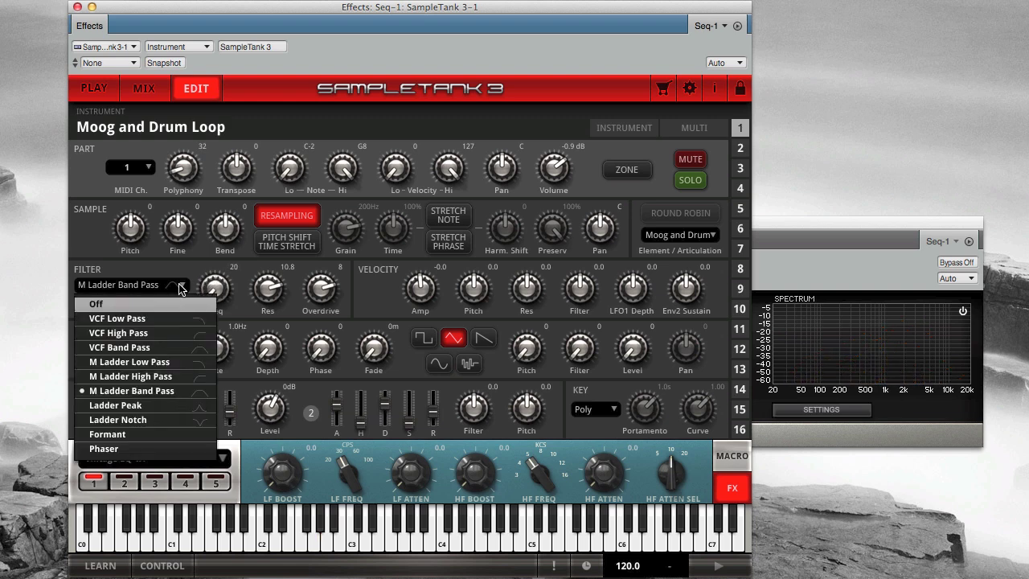
Audition Ladder Peak at overdrive 0 and resonance 22.9, then change to Ladder Notch.
left_click(121, 406)
left_click_drag(319, 289, 256, 293)
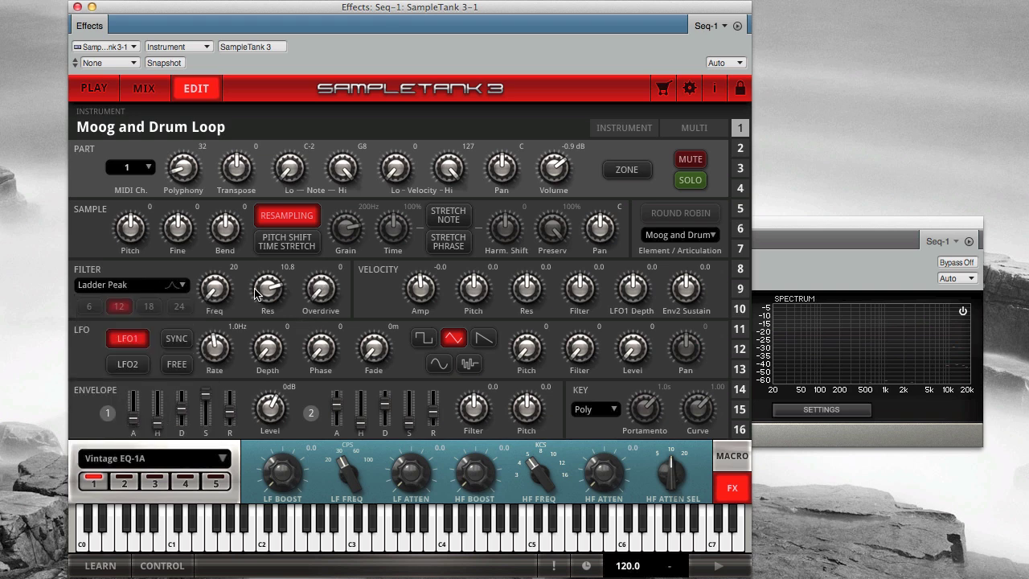
scroll(259, 289, "up", 6)
left_click(185, 286)
left_click(154, 420)
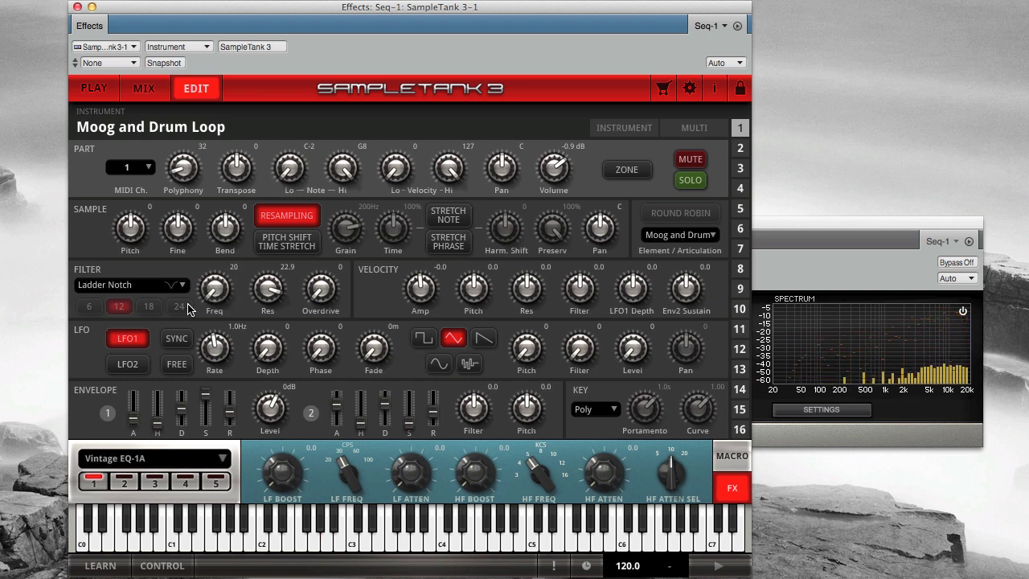
Choose the Formant filter with resonance lowered to 19.2 and overdrive raised to 4.
left_click(173, 284)
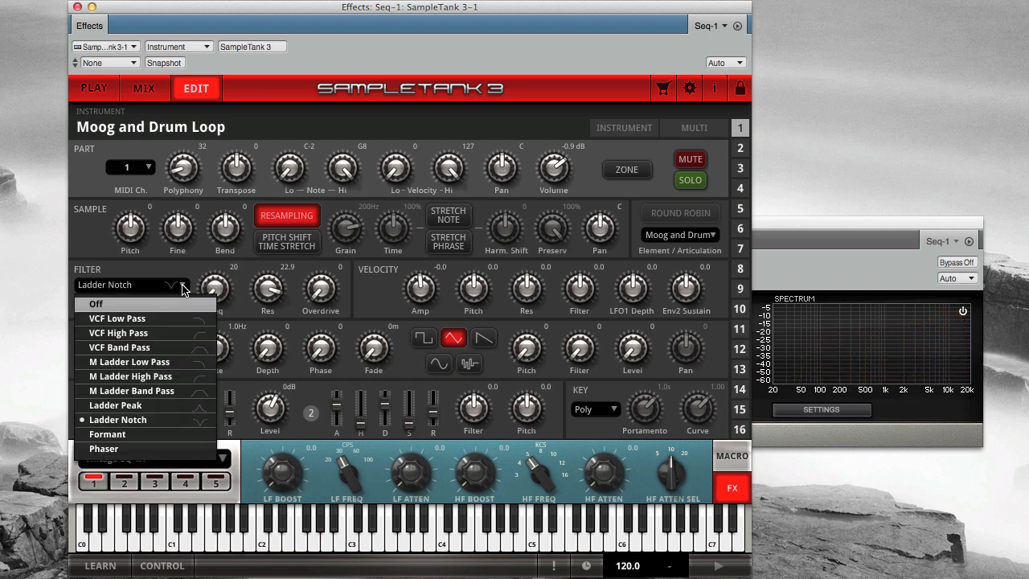
left_click(105, 443)
left_click_drag(265, 294, 314, 271)
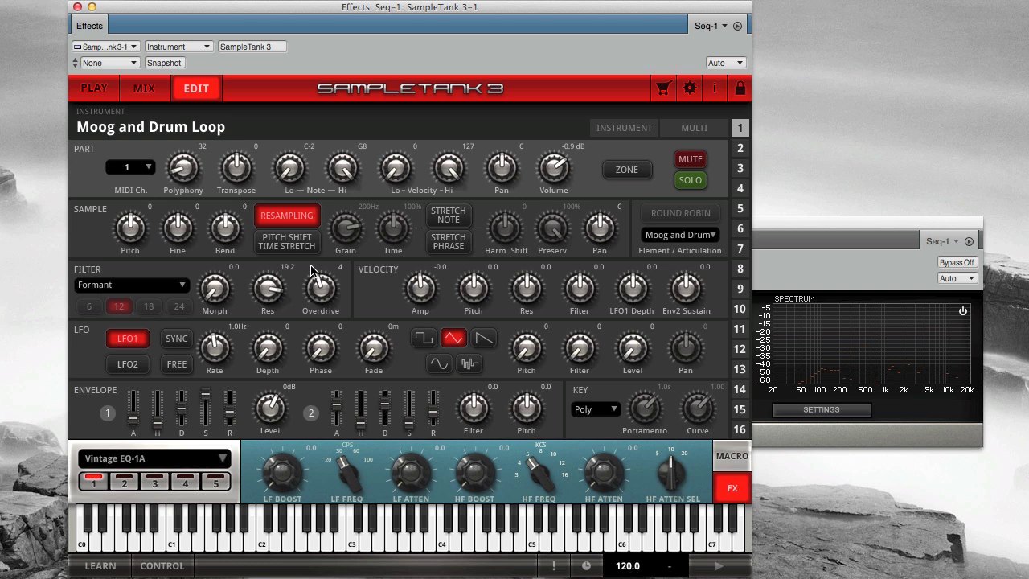
left_click(183, 286)
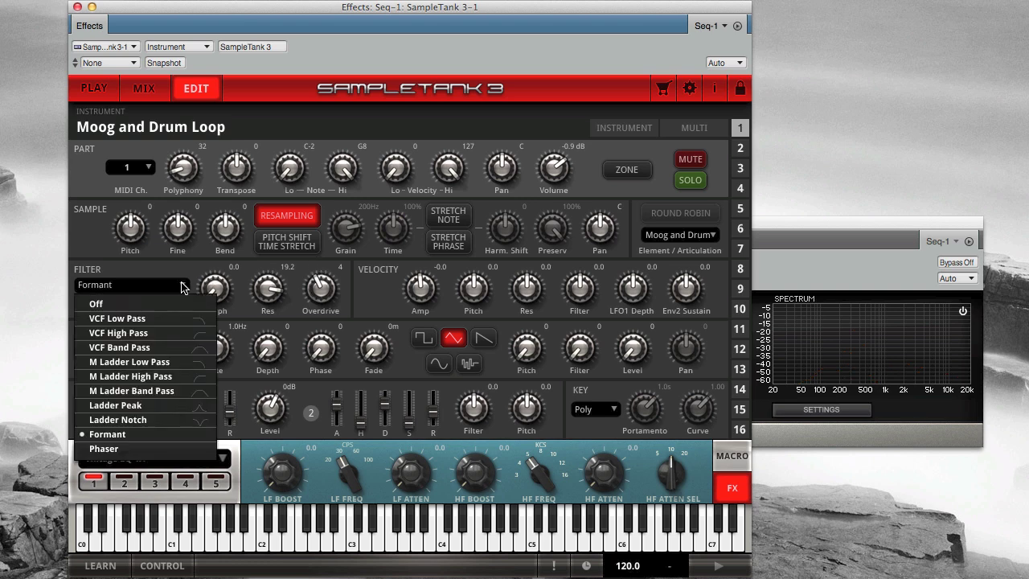
Choose Phaser with feedback 0.5 and overdrive 4, sweeping depth and returning it to 0.0.
left_click(124, 448)
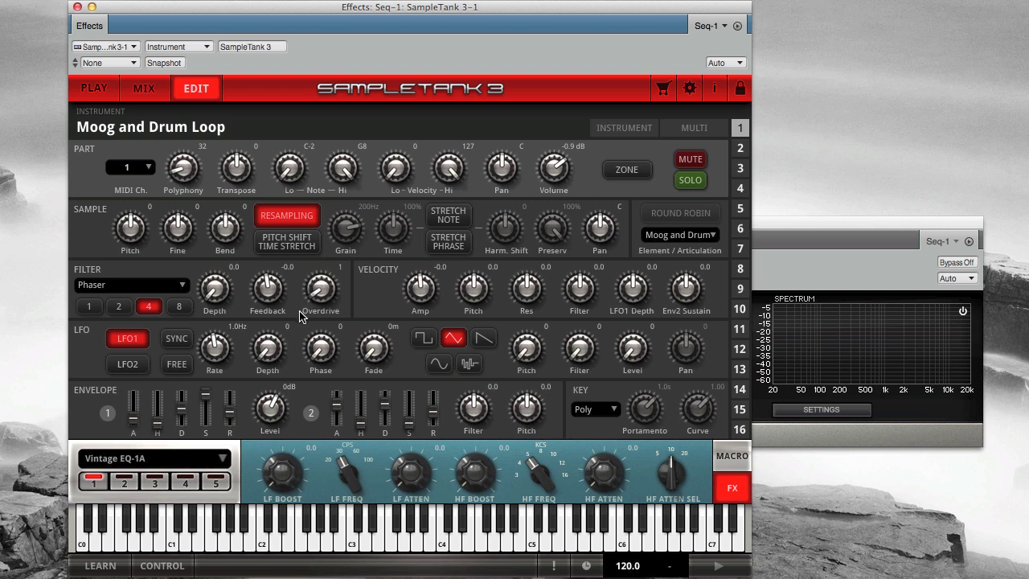
scroll(264, 291, "up", 5)
left_click_drag(314, 302, 315, 278)
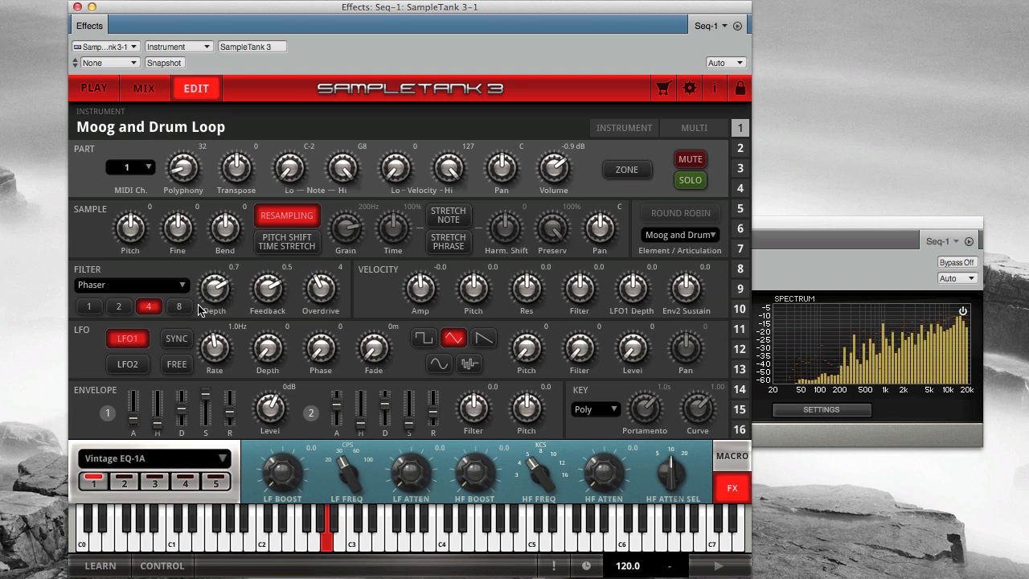
scroll(198, 310, "down", 4)
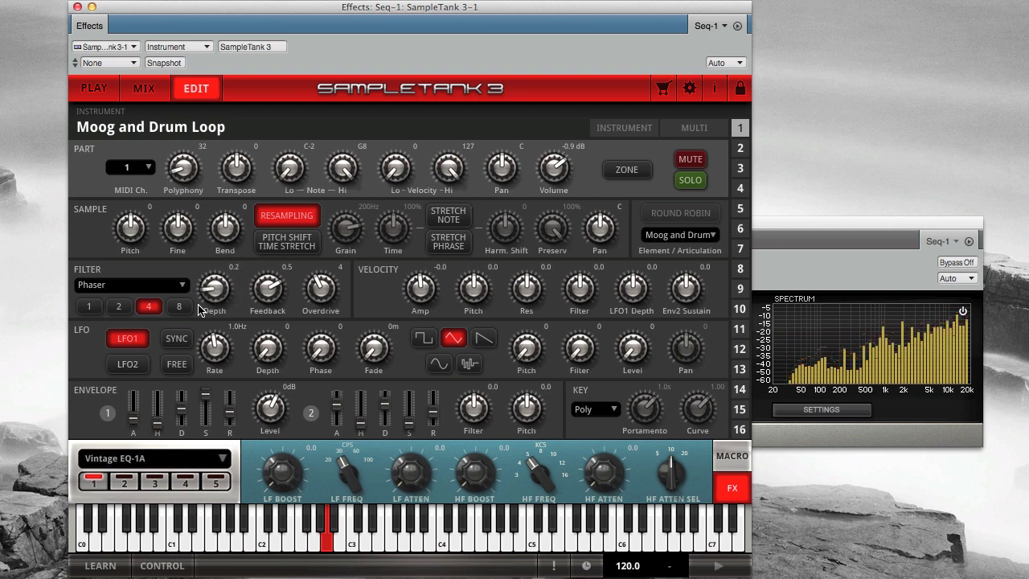
scroll(198, 310, "up", 4)
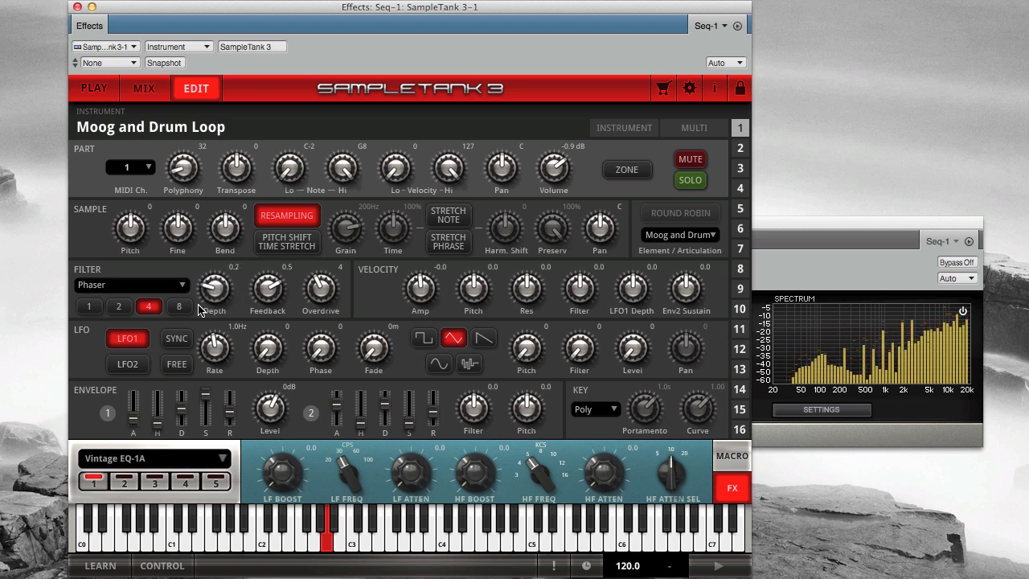
scroll(198, 309, "down", 6)
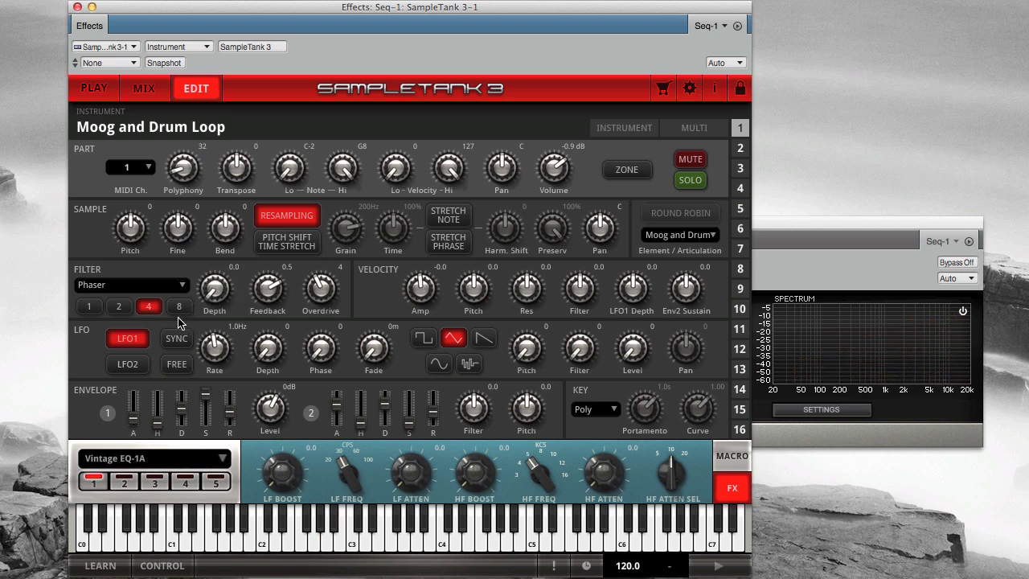
Step the Phaser through 1, 2, 4 and 8 stages, ending at 8, with feedback at -0.8.
left_click(96, 308)
left_click(124, 309)
left_click(159, 309)
left_click(190, 309)
left_click_drag(270, 283, 252, 317)
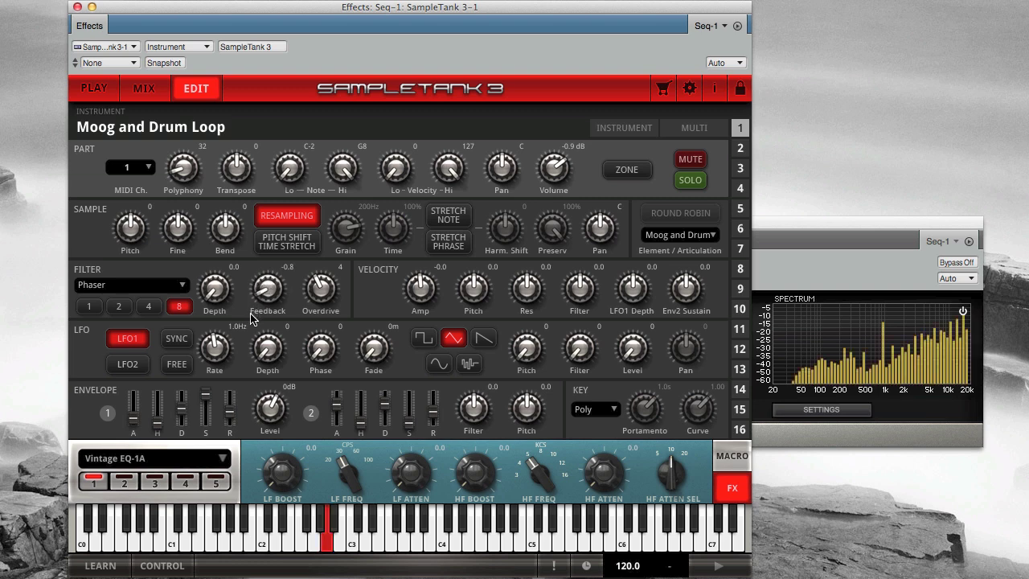